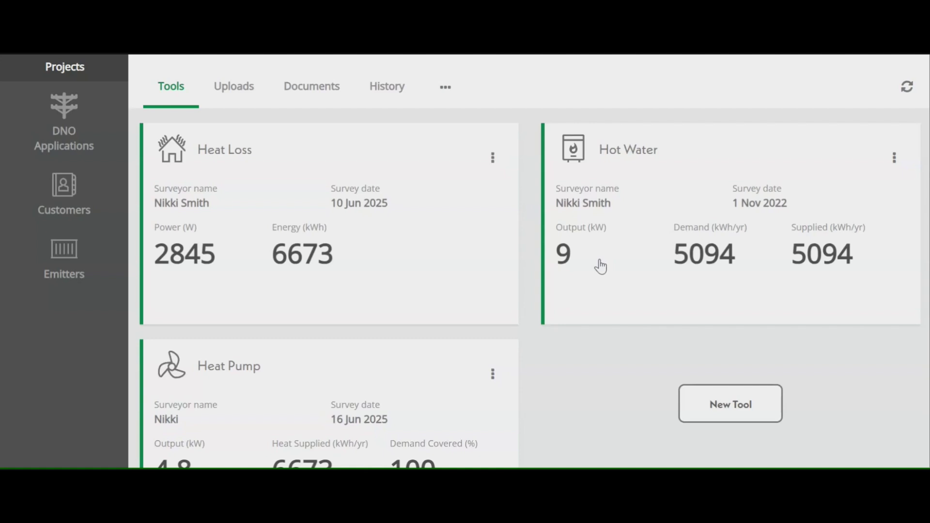
Step: Open the project's Heat Pump tool and start its Sound Power Level (MCS020) survey
left_click(254, 388)
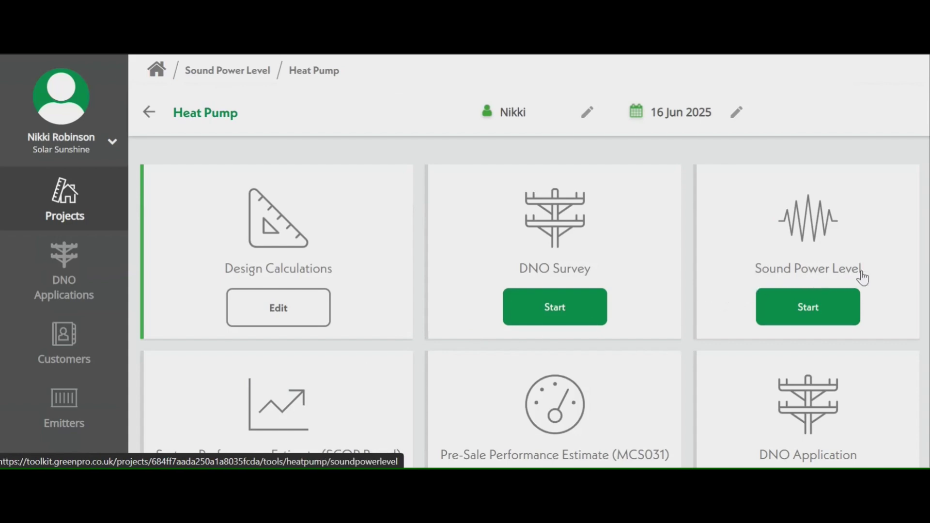
left_click(803, 312)
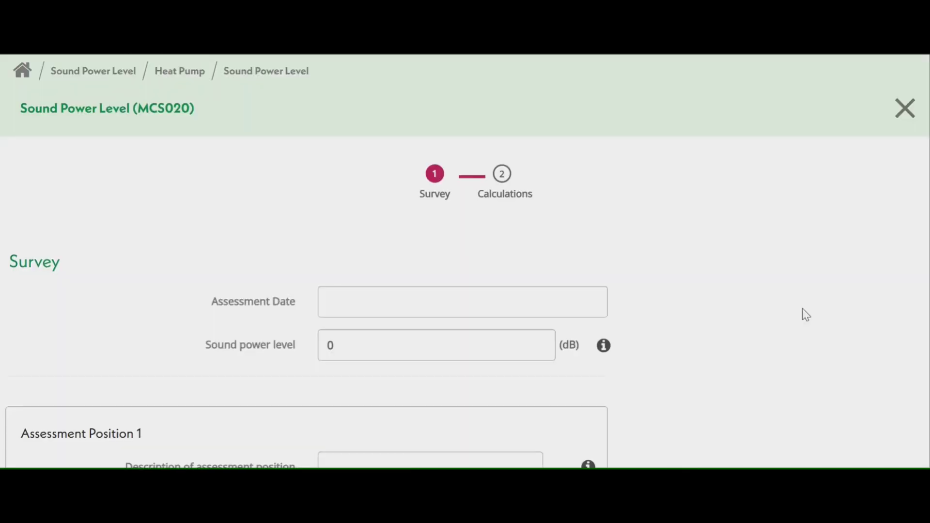
scroll(805, 306, "down", 7)
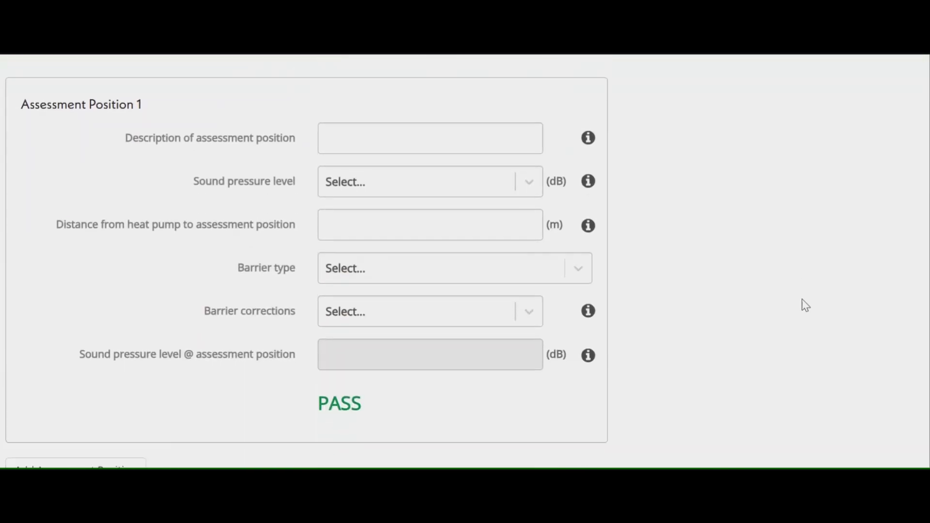
scroll(806, 306, "up", 1)
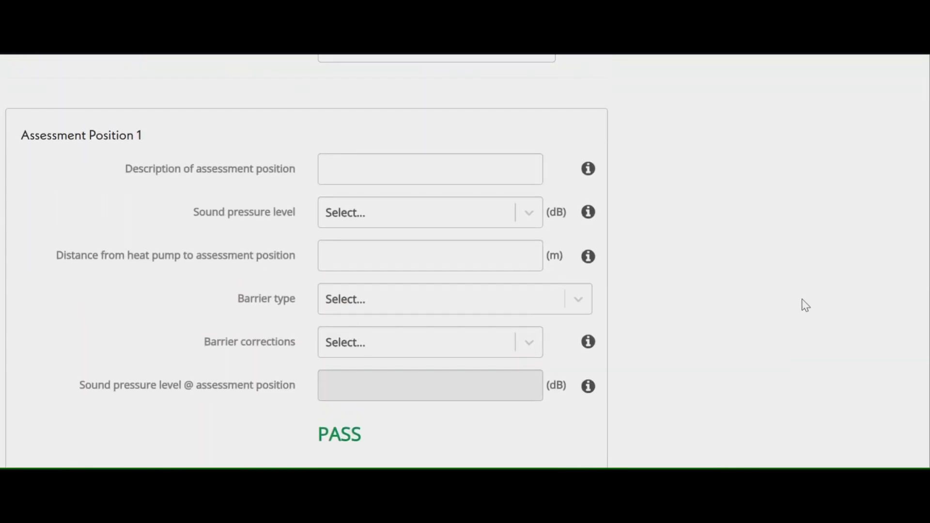
scroll(725, 309, "up", 1)
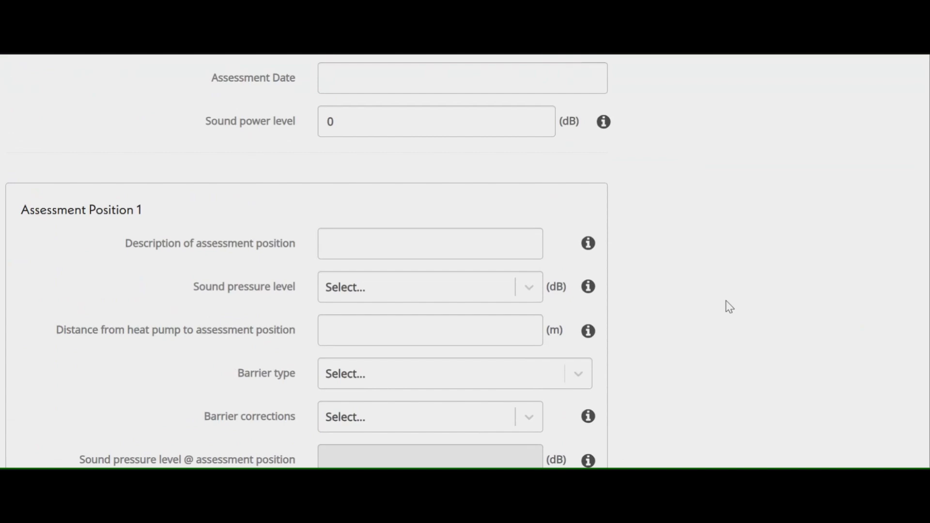
scroll(726, 305, "up", 2)
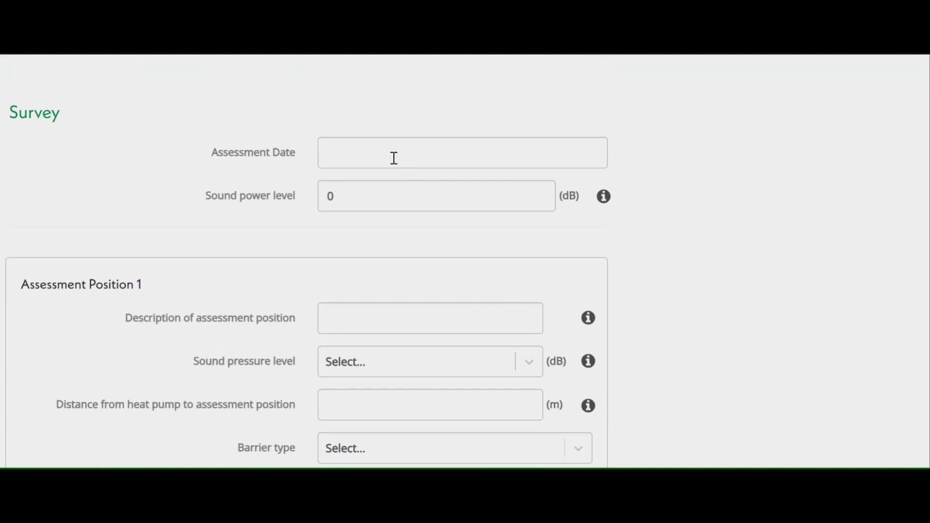
Step: Set the survey's assessment date to 16/06/2025 and the sound power level to 58 dB
left_click(367, 154)
left_click(335, 326)
left_click_drag(356, 207, 315, 201)
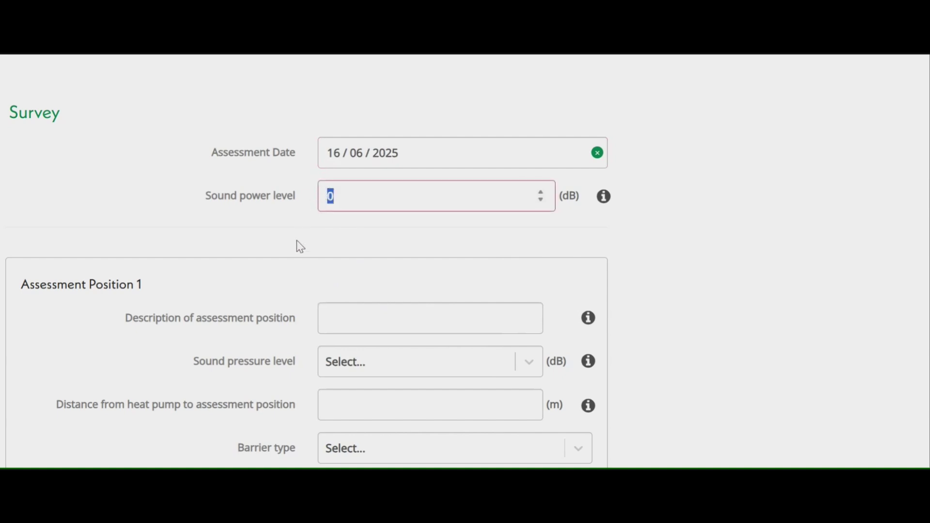
type("58")
left_click(756, 297)
Step: Fill in Assessment Position 1 as "Downstairs lounge window" at 5 m from the heat pump, with sound pressure level Q2 - "One Reflective Surface"
scroll(755, 297, "down", 2)
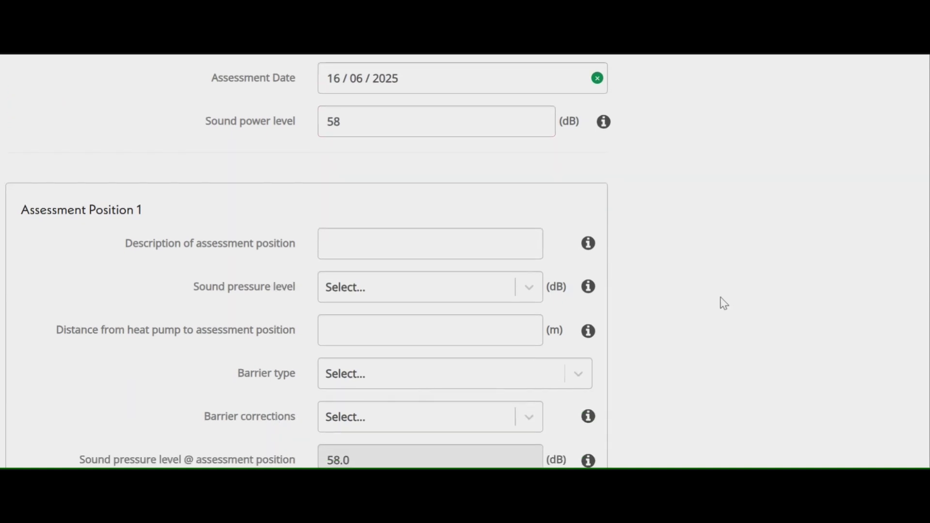
mouse_move(591, 246)
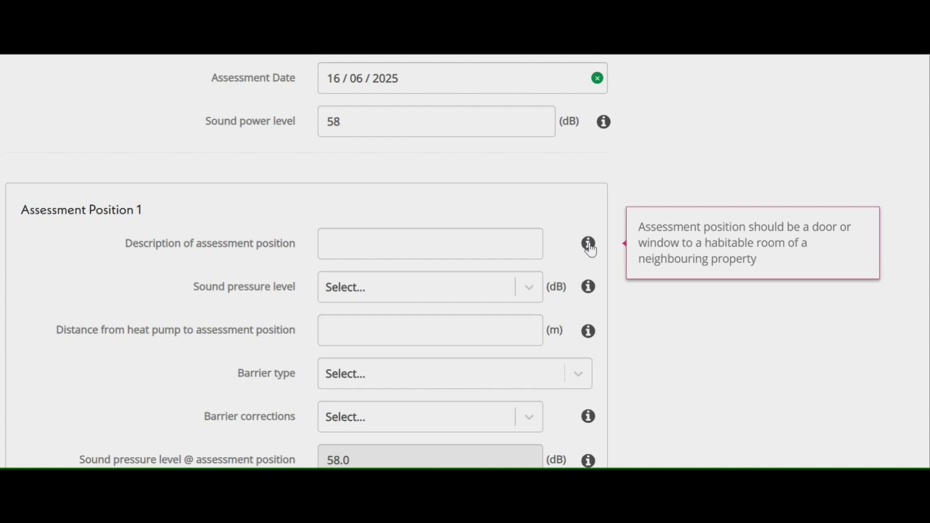
left_click(492, 244)
left_click(455, 303)
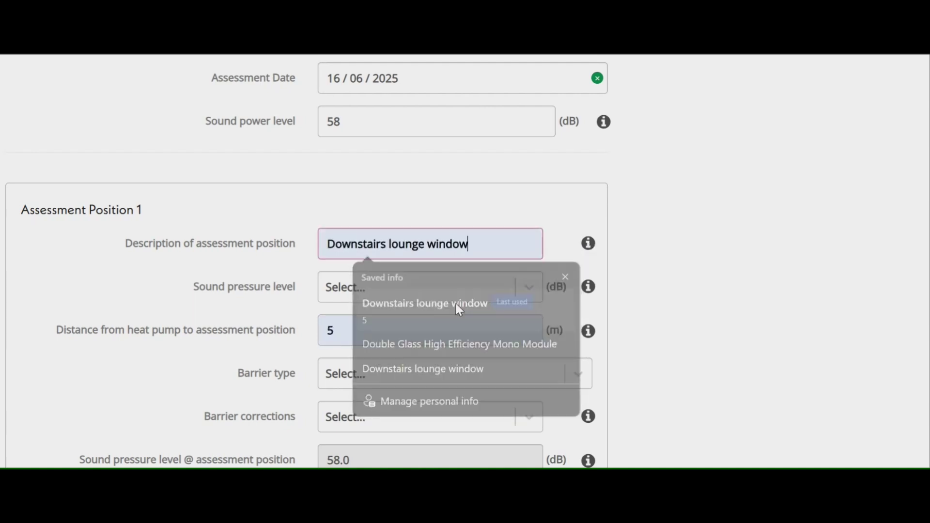
scroll(401, 243, "down", 2)
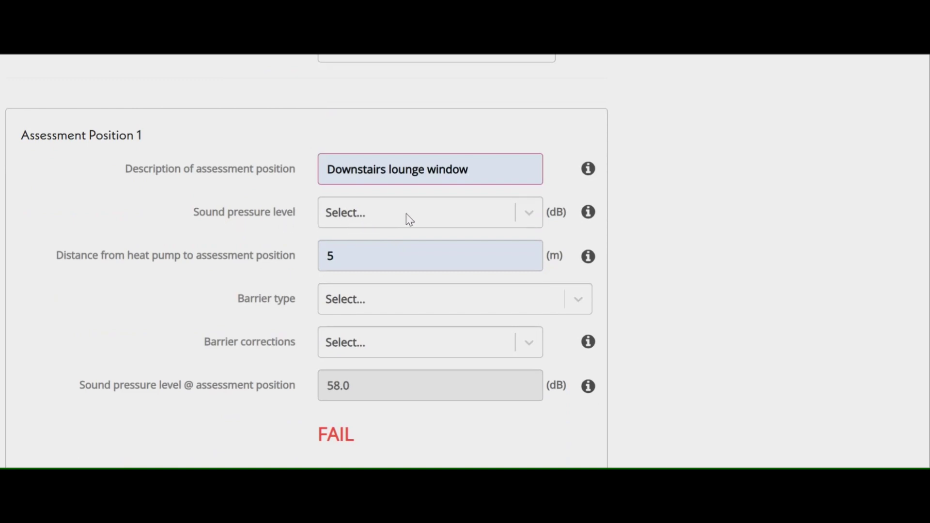
left_click(490, 213)
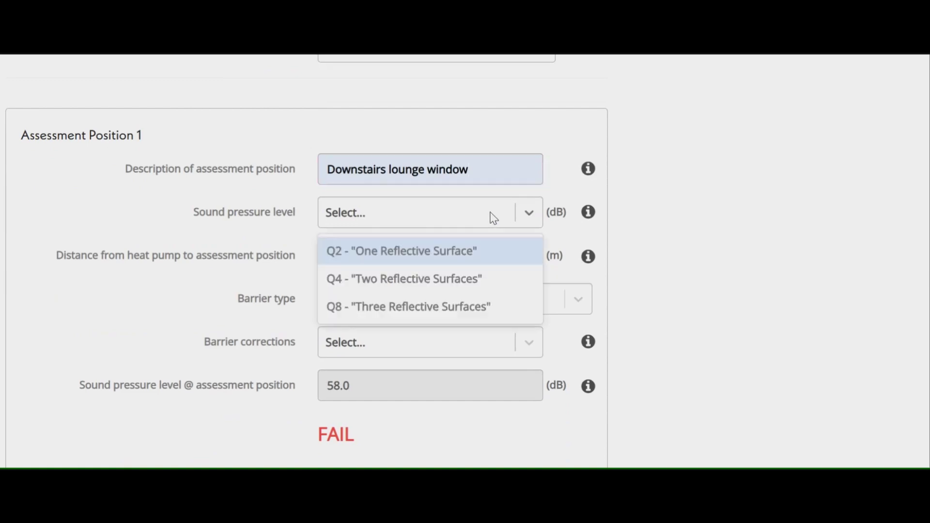
left_click(484, 251)
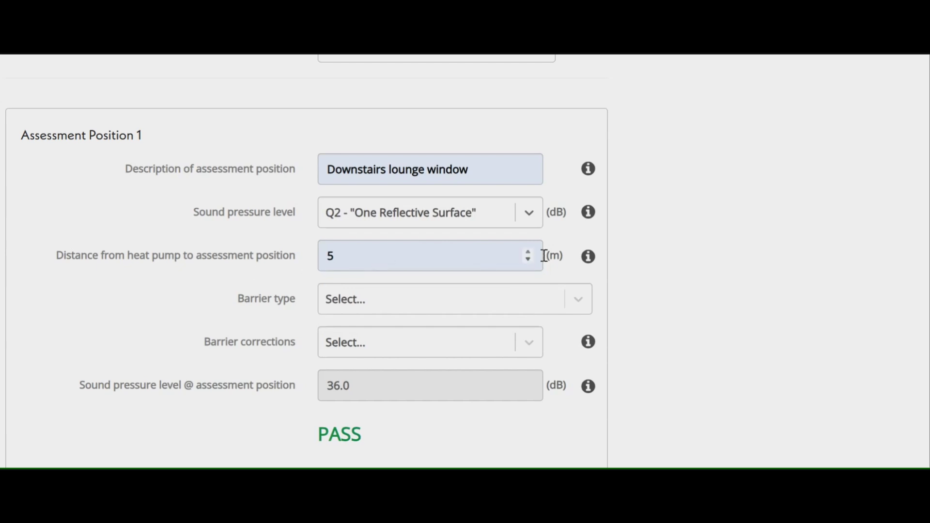
Step: Set Assessment Position 1's barrier type to Open fencing and its barrier corrections to Partial view
mouse_move(595, 264)
scroll(439, 234, "down", 2)
left_click(439, 234)
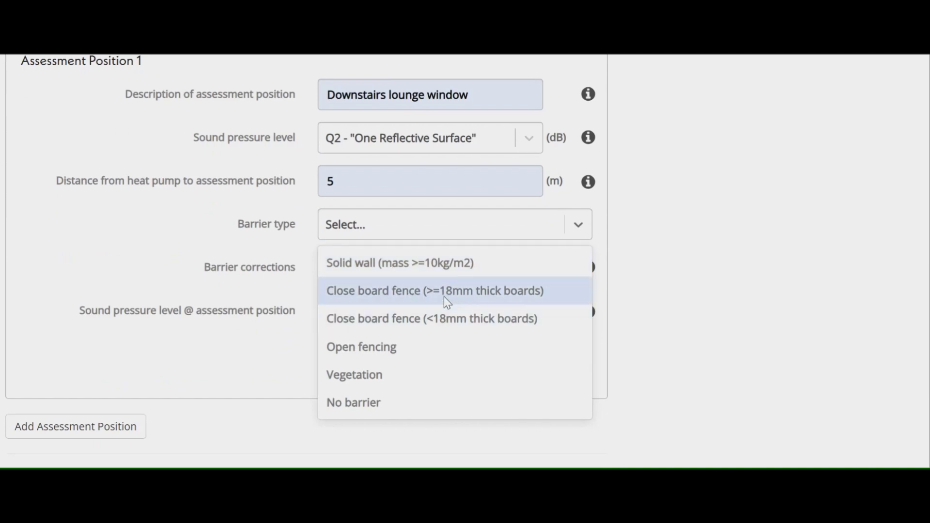
left_click(422, 355)
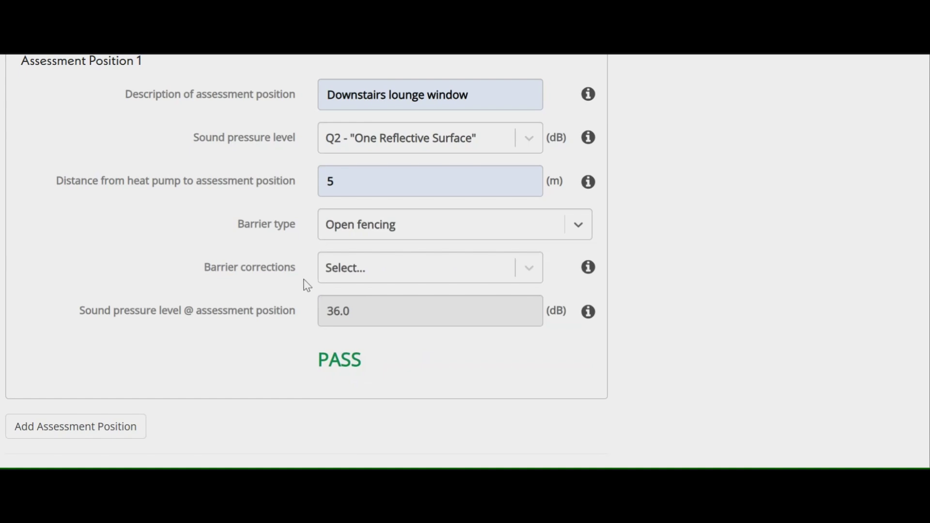
left_click(351, 274)
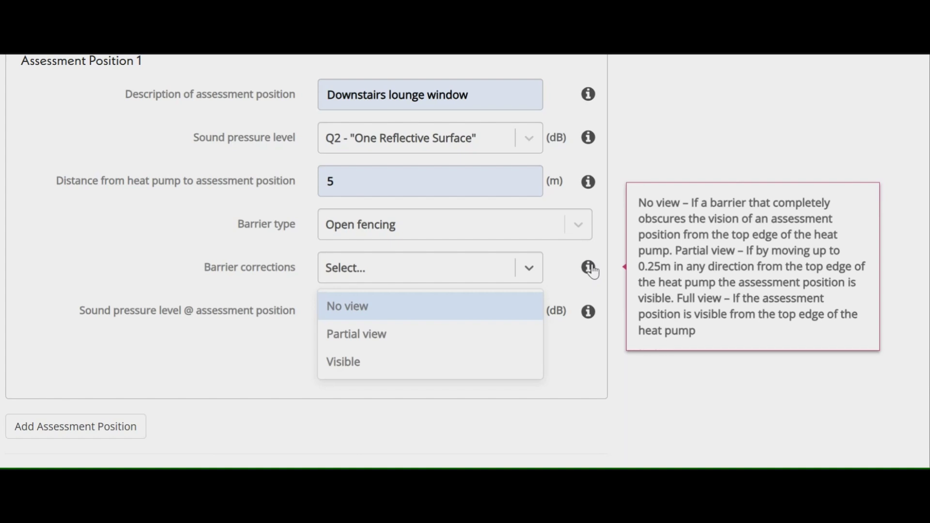
left_click(475, 343)
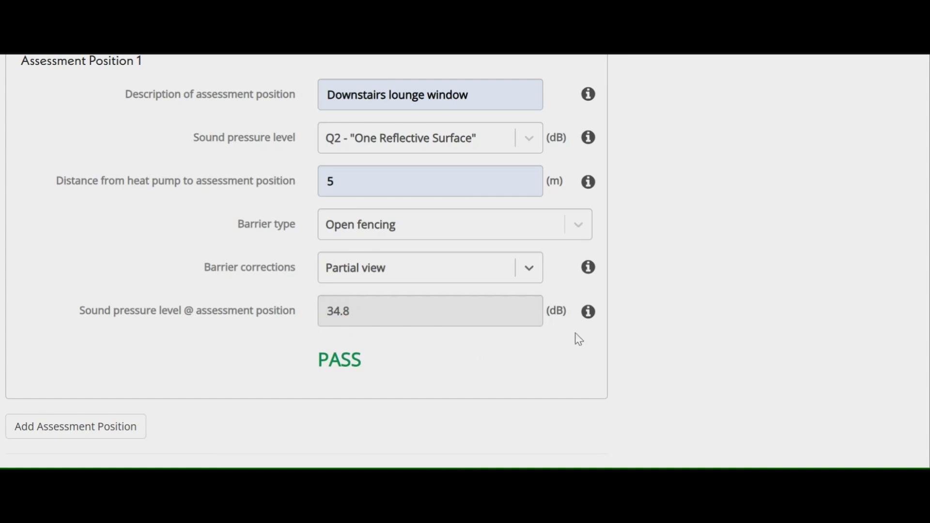
Step: Add a second assessment position described as "Downstairs lounge window" with sound pressure level Q8 - "Three Reflective Surfaces"
mouse_move(588, 318)
scroll(368, 356, "down", 2)
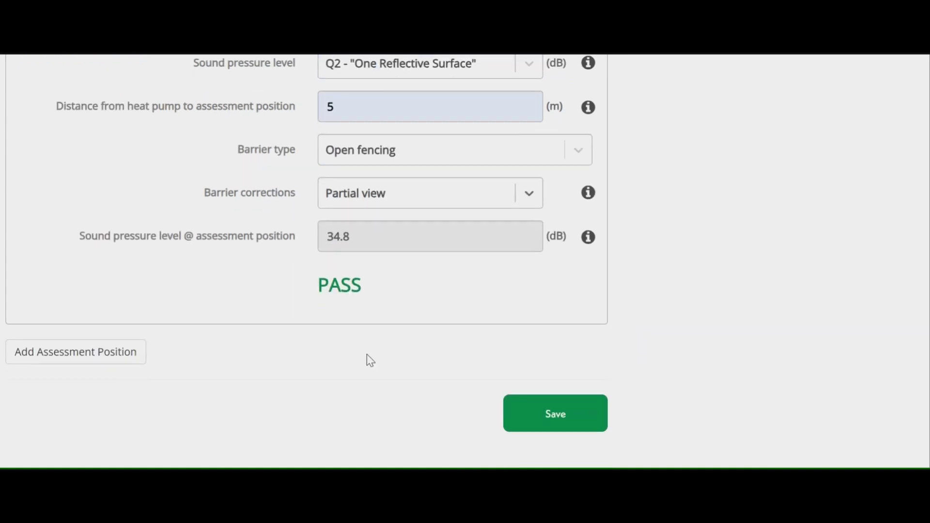
left_click(123, 362)
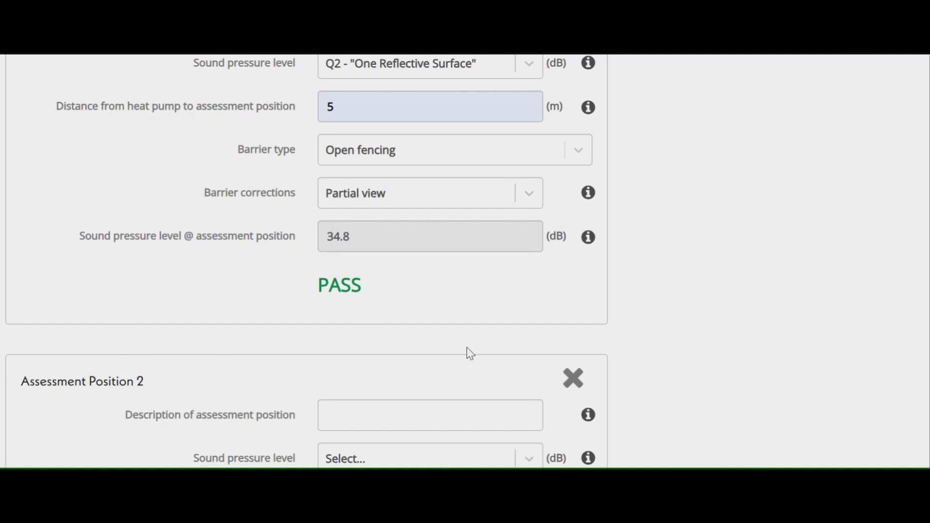
scroll(731, 326, "down", 5)
left_click(412, 204)
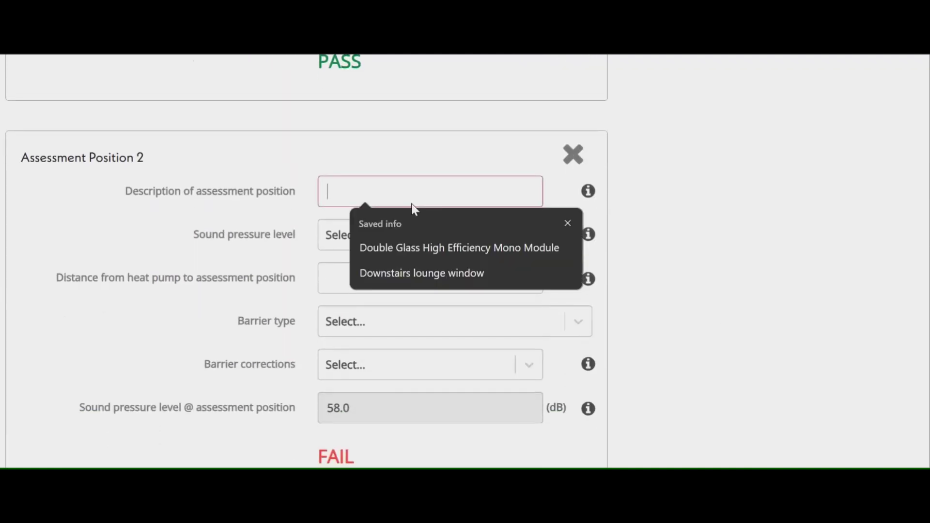
left_click(406, 274)
left_click(357, 234)
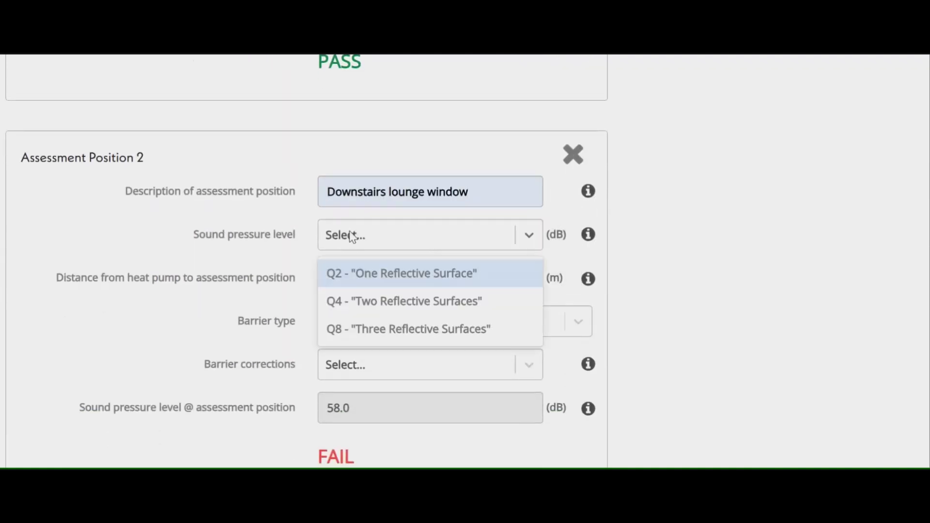
left_click(386, 332)
Step: Set Assessment Position 2 to 2 m from the heat pump with No barrier and No view, and save the survey
left_click(376, 281)
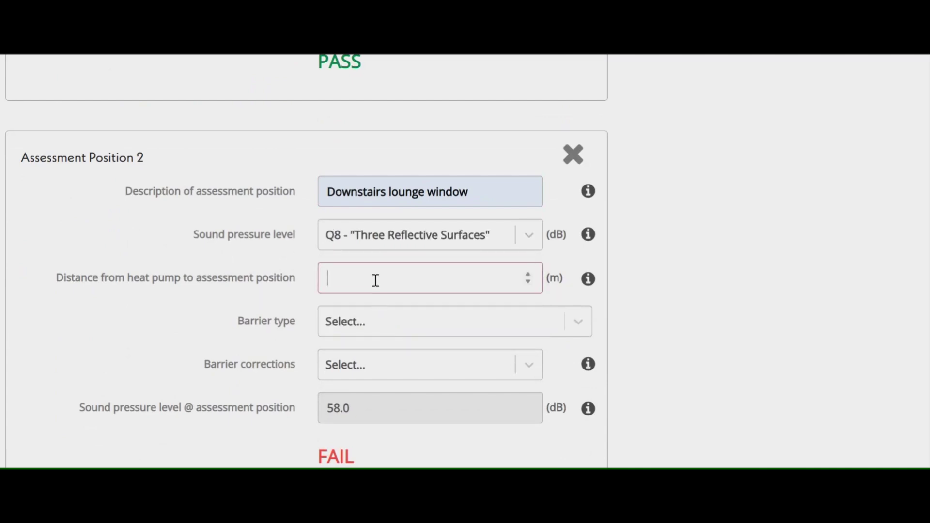
type("2")
left_click(373, 322)
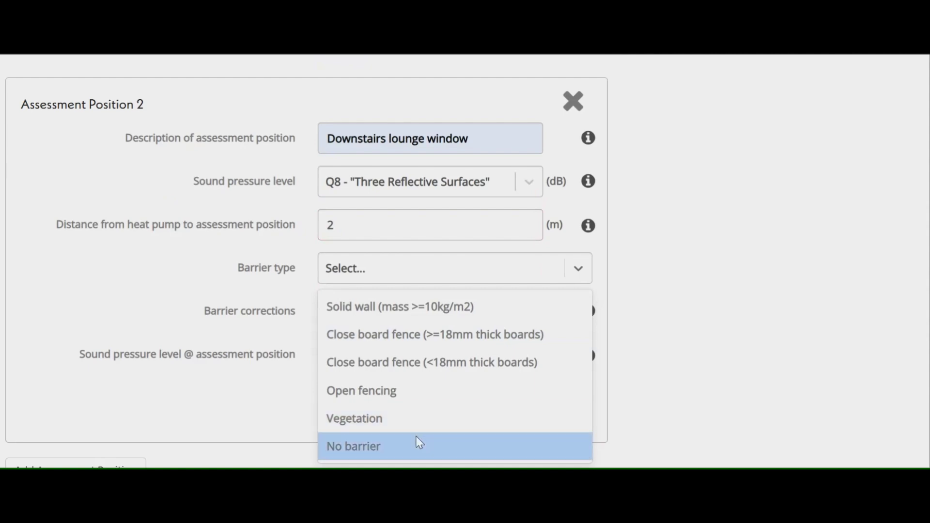
left_click(417, 440)
left_click(374, 323)
left_click(374, 347)
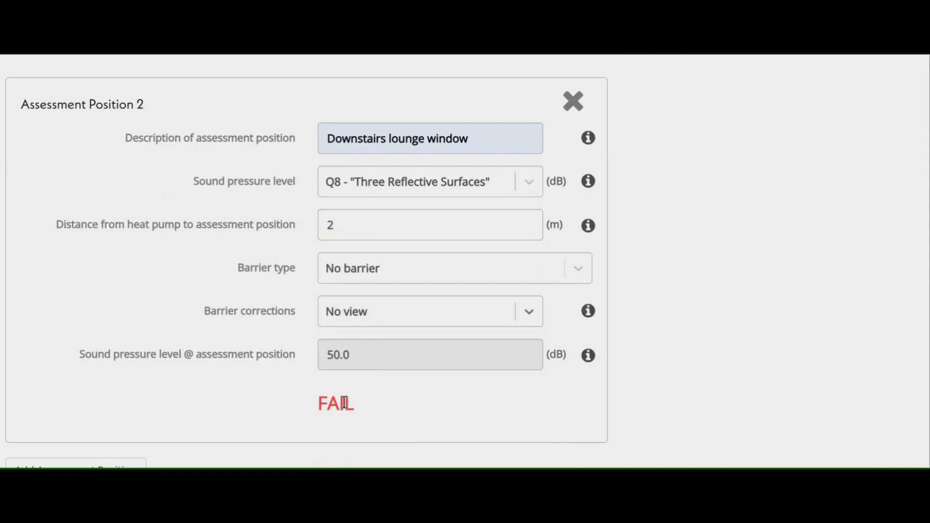
scroll(702, 342, "down", 3)
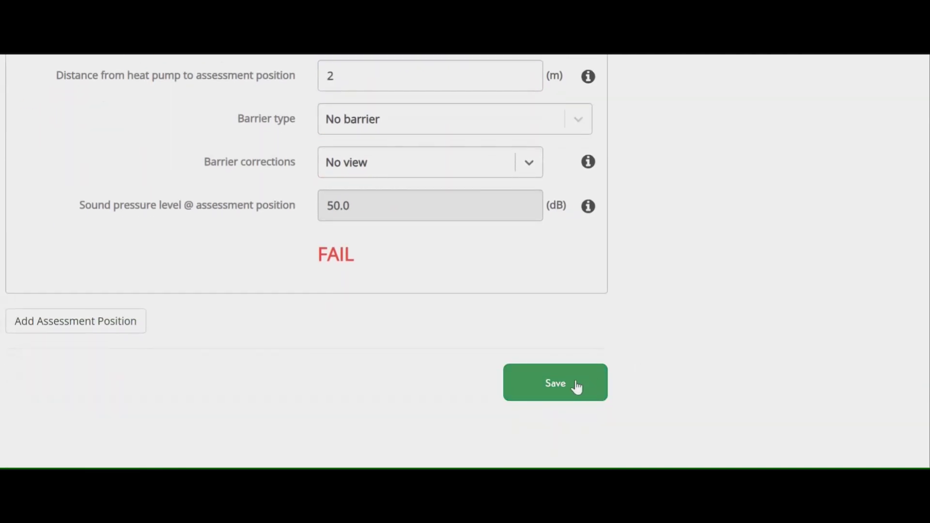
left_click(551, 387)
Step: Review the noise level report's summary and assessment position calculations, and finish the Sound Power Level assessment
scroll(551, 387, "down", 5)
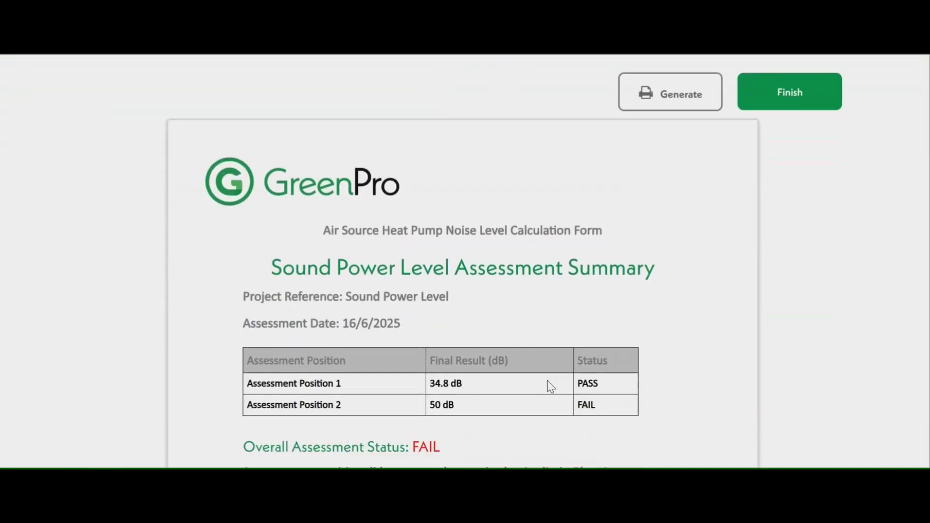
scroll(716, 322, "down", 3)
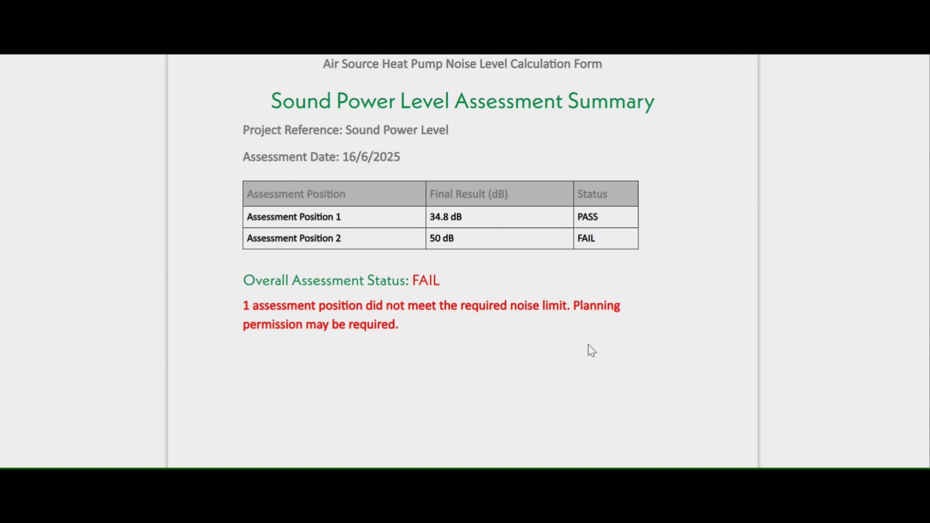
scroll(838, 262, "down", 2)
scroll(837, 261, "down", 12)
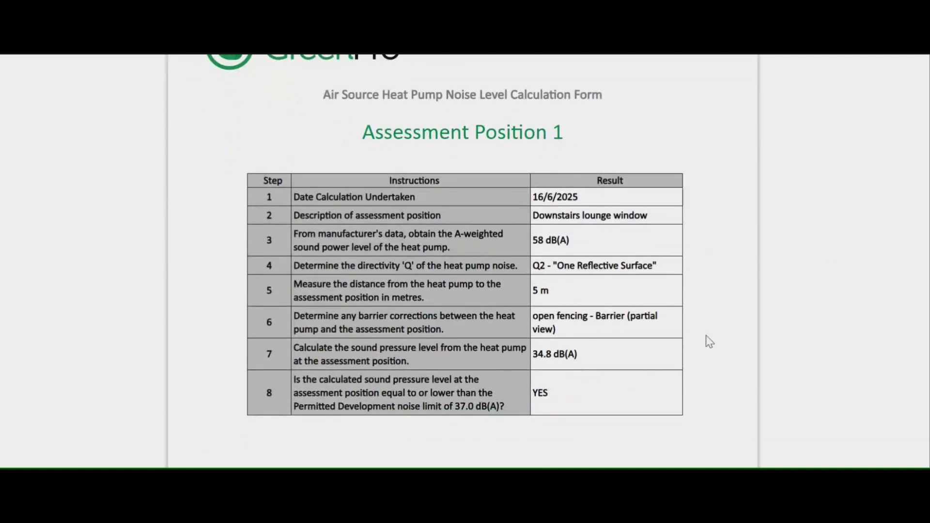
scroll(706, 339, "down", 14)
scroll(632, 370, "up", 20)
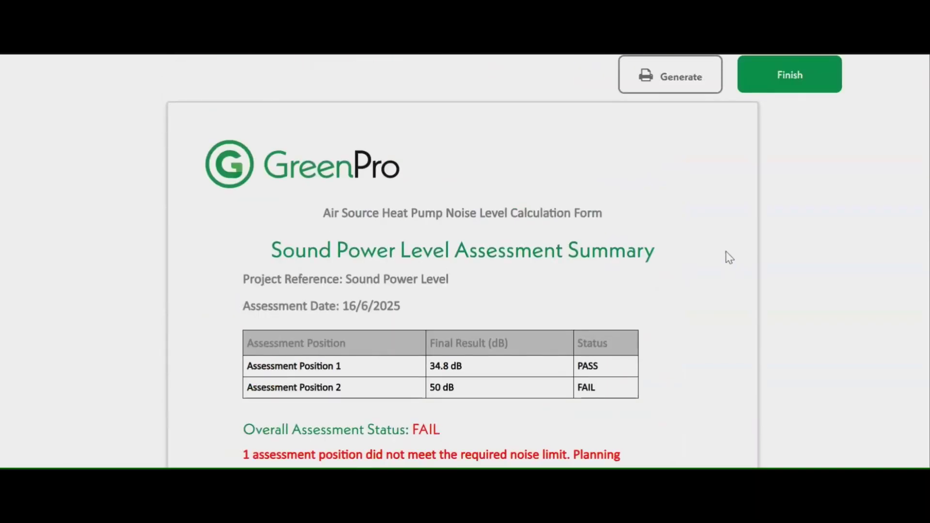
left_click(794, 93)
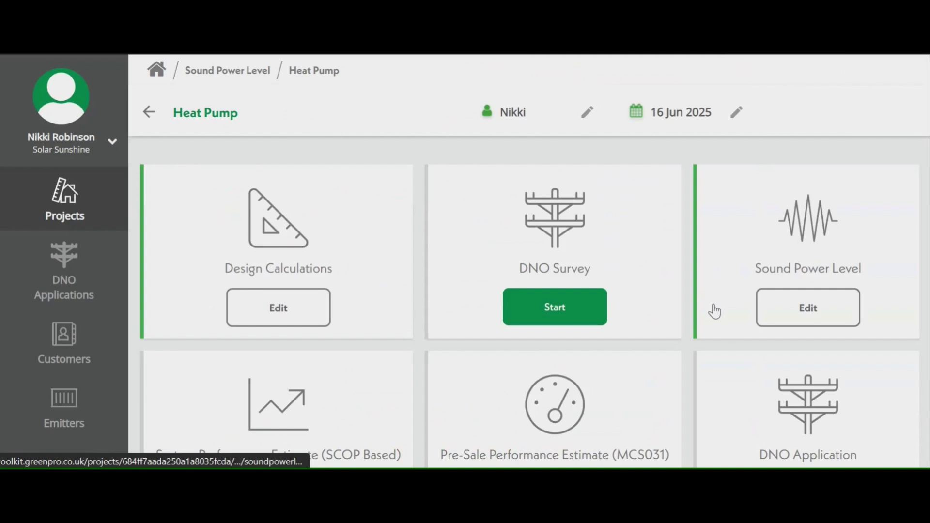